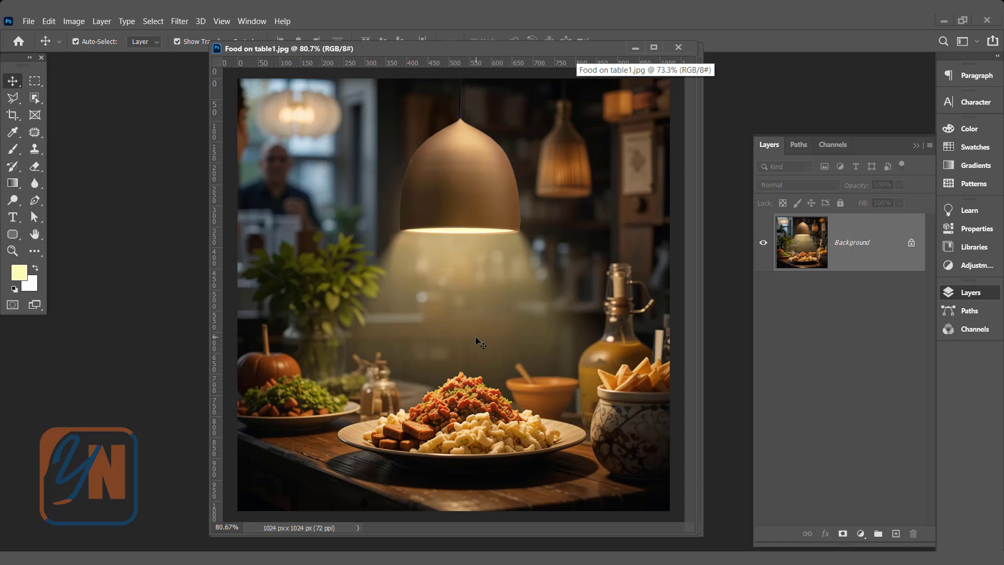
Step: Move the Food on table1.jpg window aside and bring Food on table.png to the front
left_click_drag(360, 50, 584, 120)
left_click(451, 55)
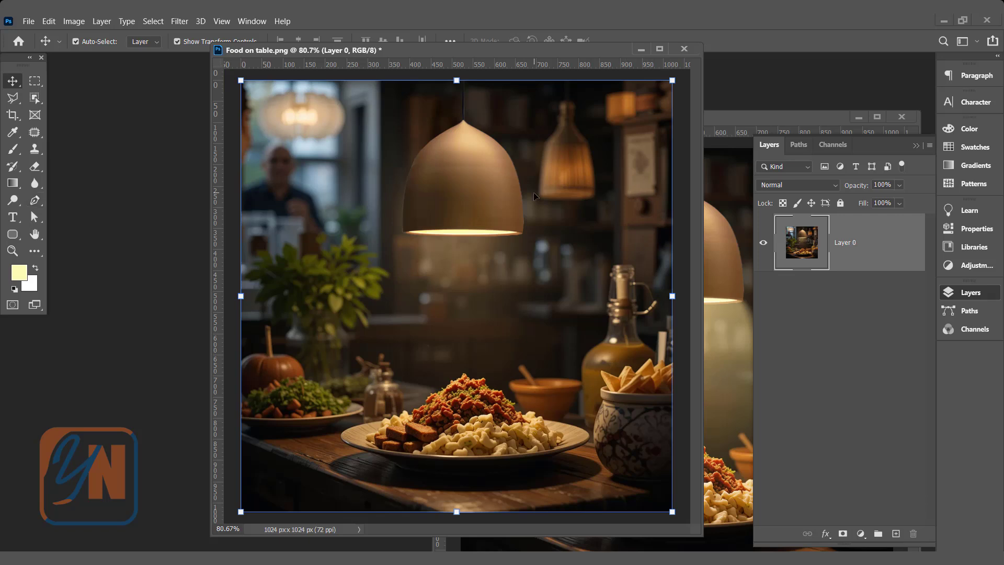
Step: Draw a closed Pen path from the table's lower left, along the lamp's lower edge, to the lower right
left_click(34, 200)
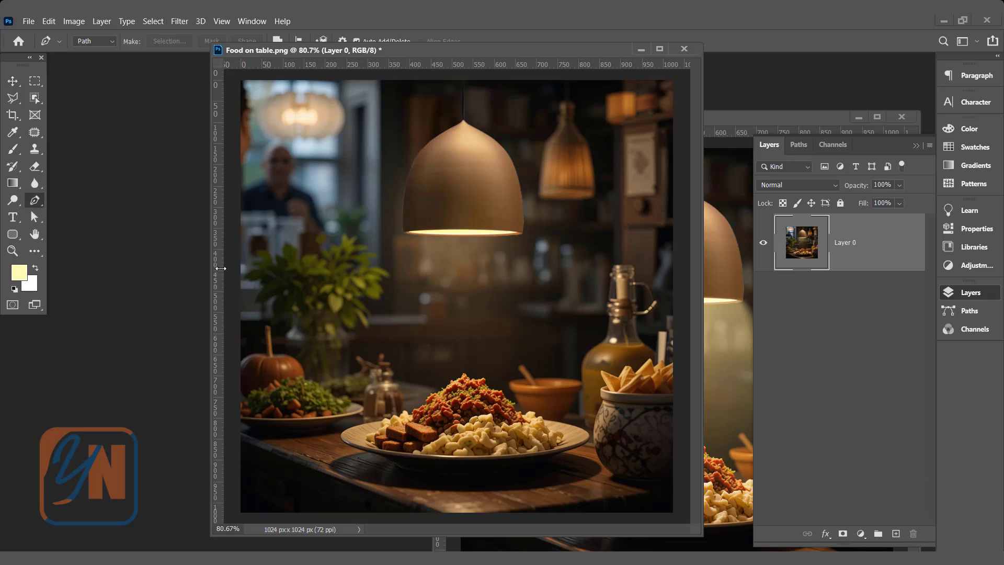
left_click(282, 491)
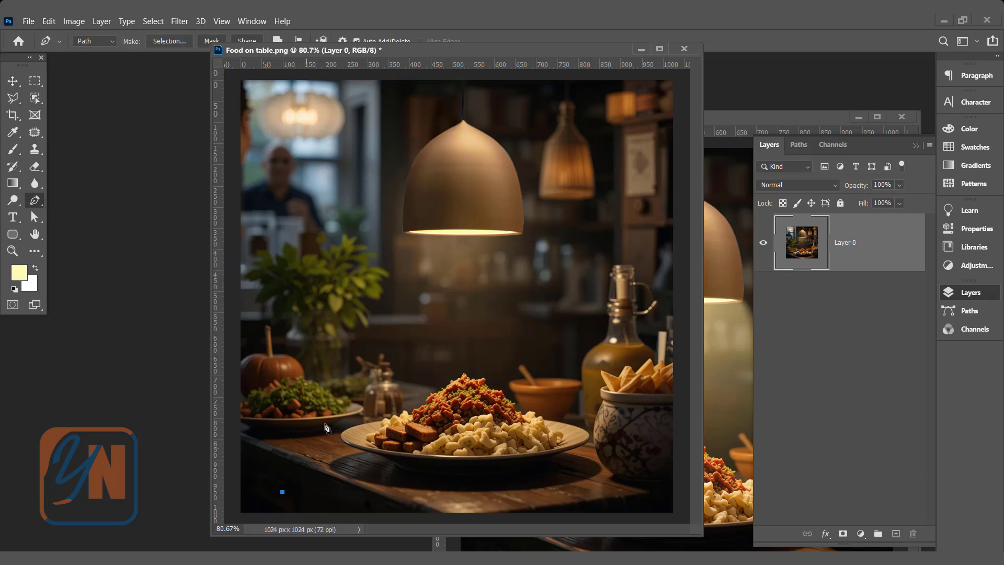
left_click(403, 236)
left_click_drag(466, 229, 528, 229)
left_click(524, 233)
left_click(662, 501)
left_click(282, 493)
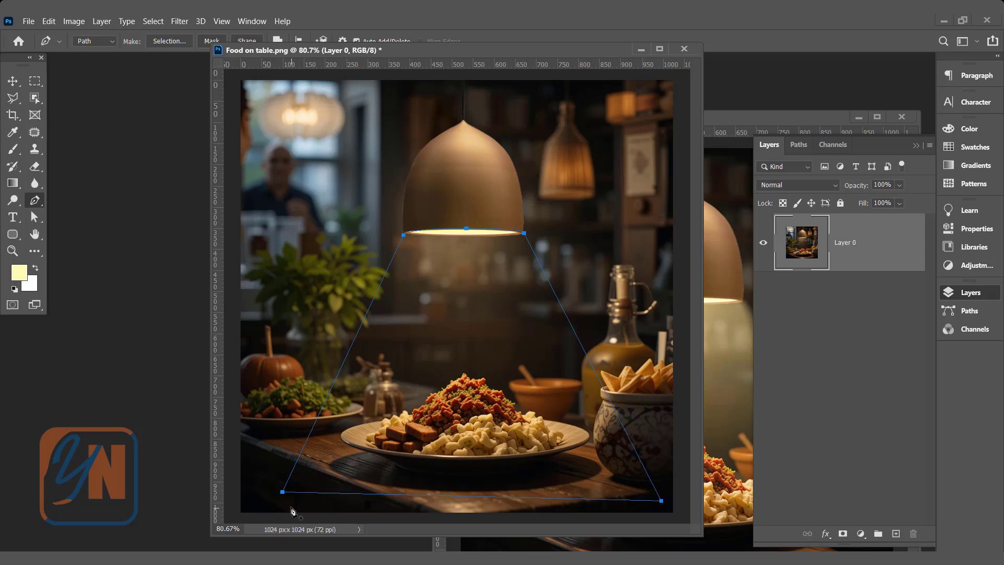
left_click(282, 492, "ctrl")
left_click_drag(283, 493, 277, 499)
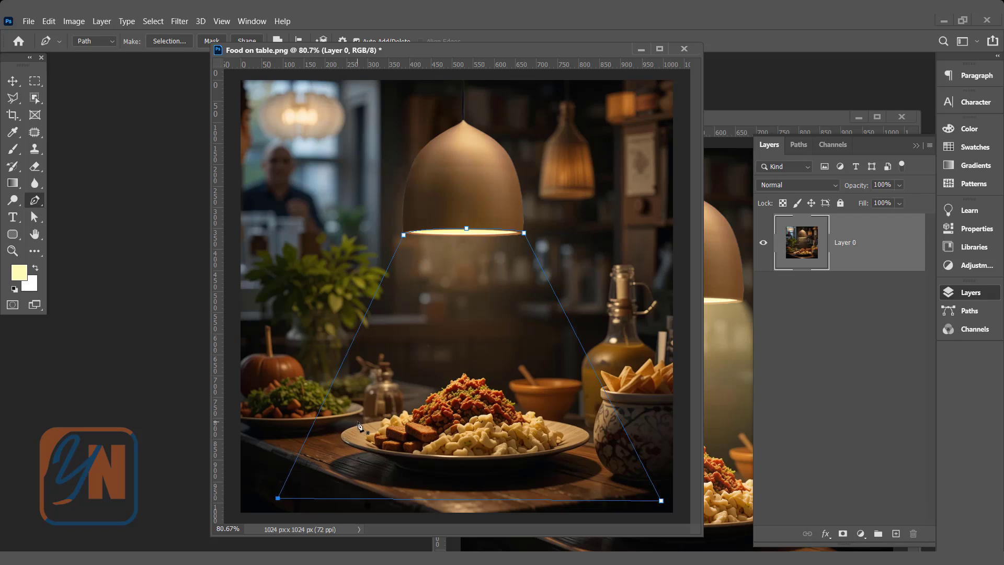
Step: Convert the trapezoid path into a selection with a 1 px feather radius
right_click(474, 340)
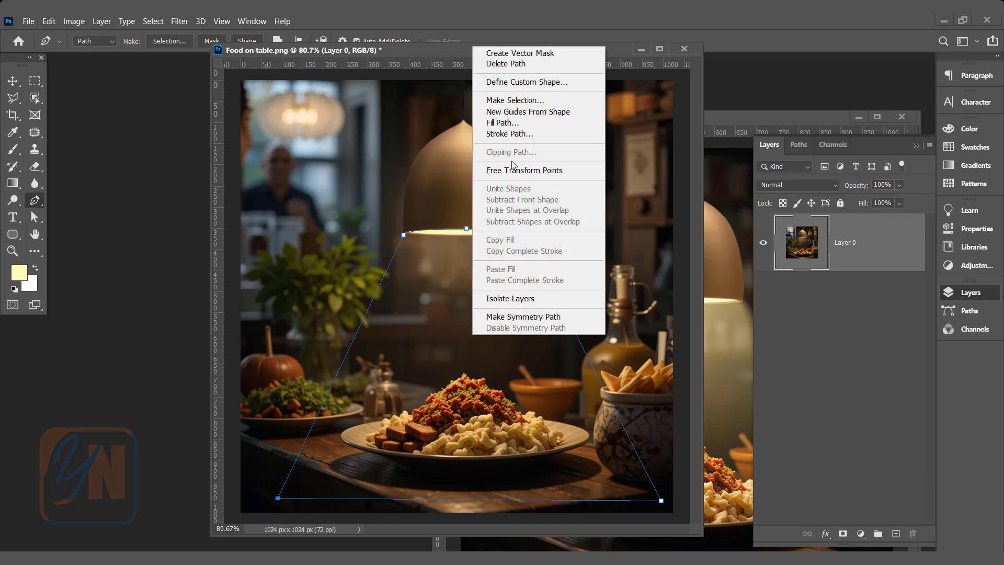
left_click(534, 100)
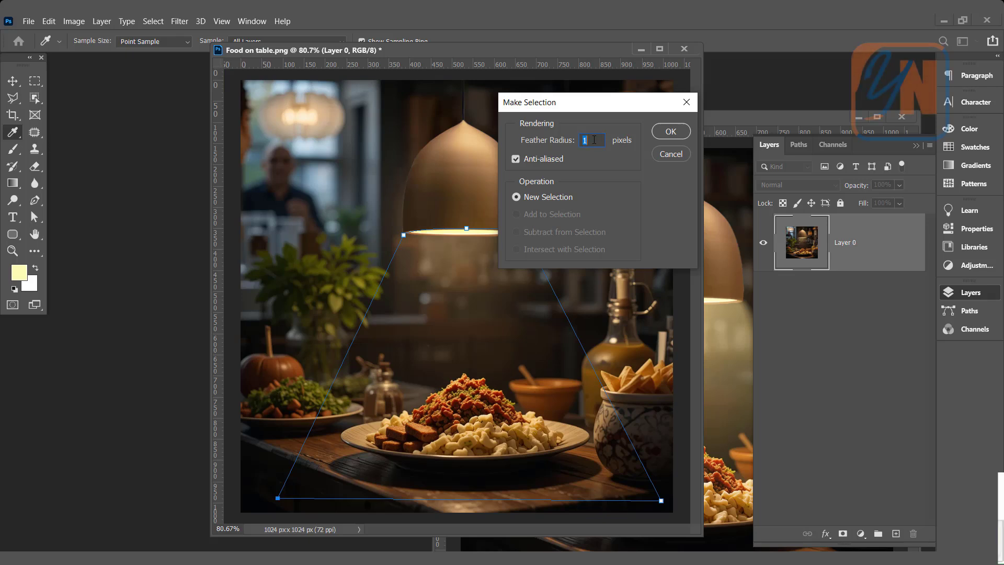
left_click(676, 134)
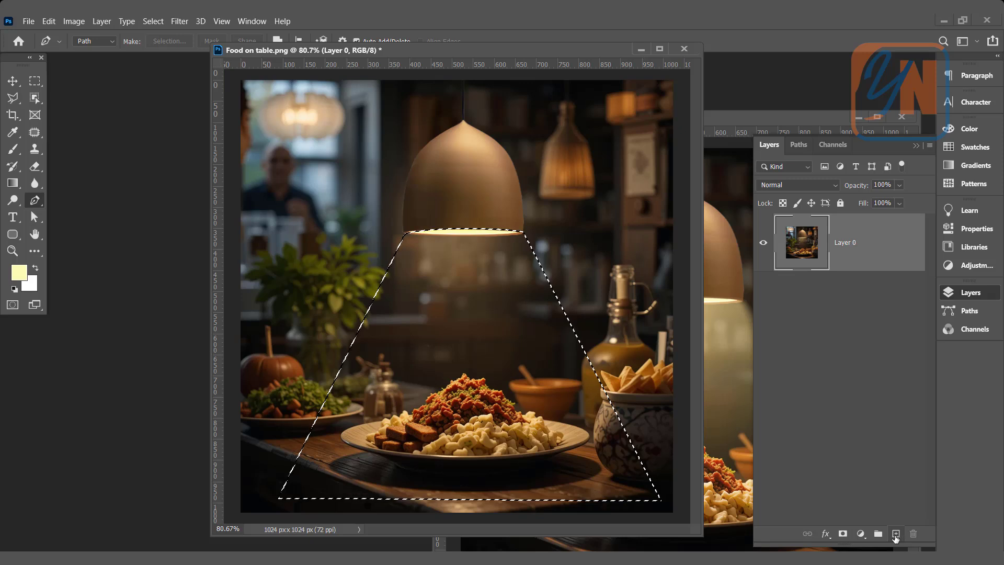
Step: Fill the selection with #fdfbb2 on a new Layer 1, then deselect
left_click(895, 534)
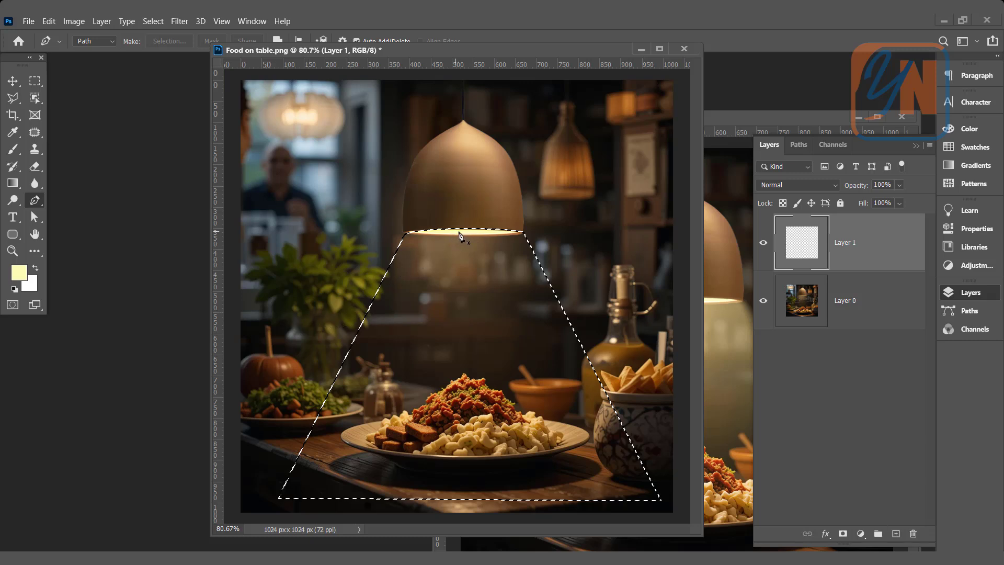
left_click(20, 275)
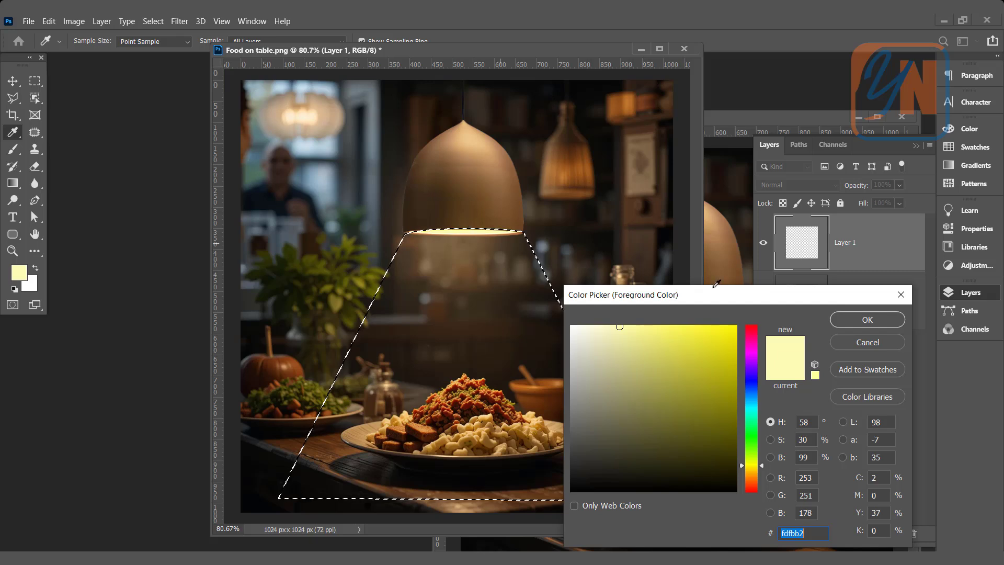
left_click(866, 319)
key("p")
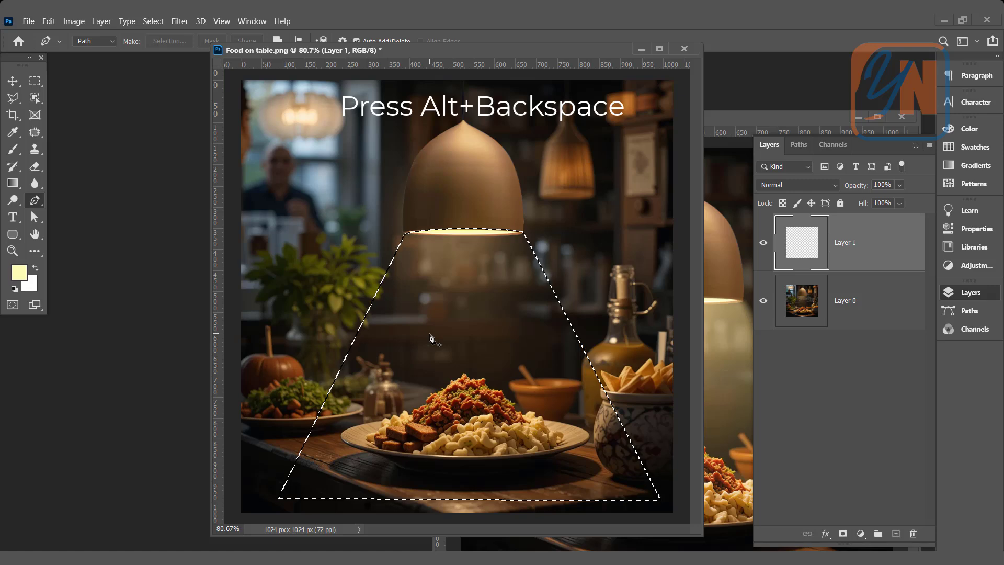
key("alt+BackSpace")
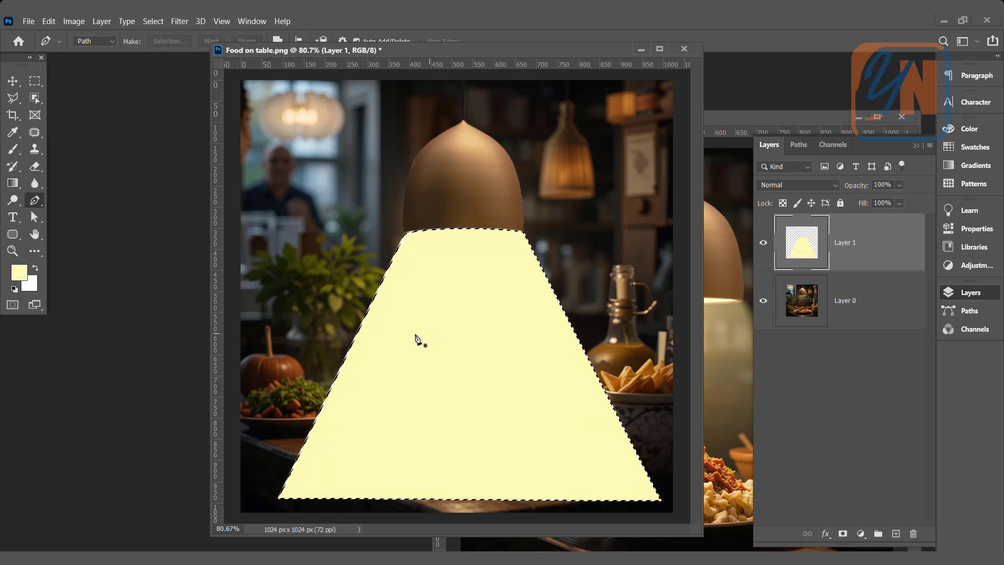
left_click(156, 24)
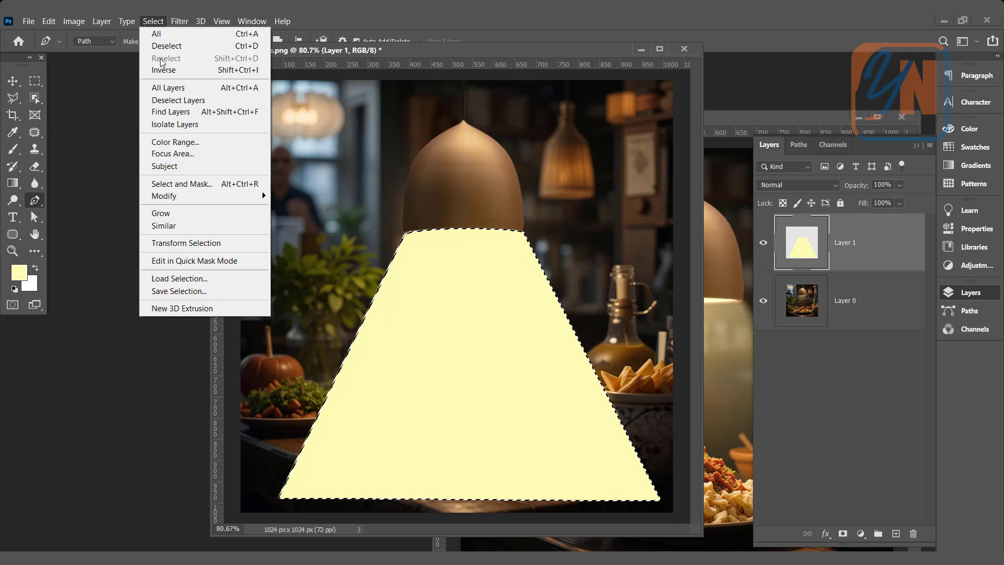
left_click(171, 46)
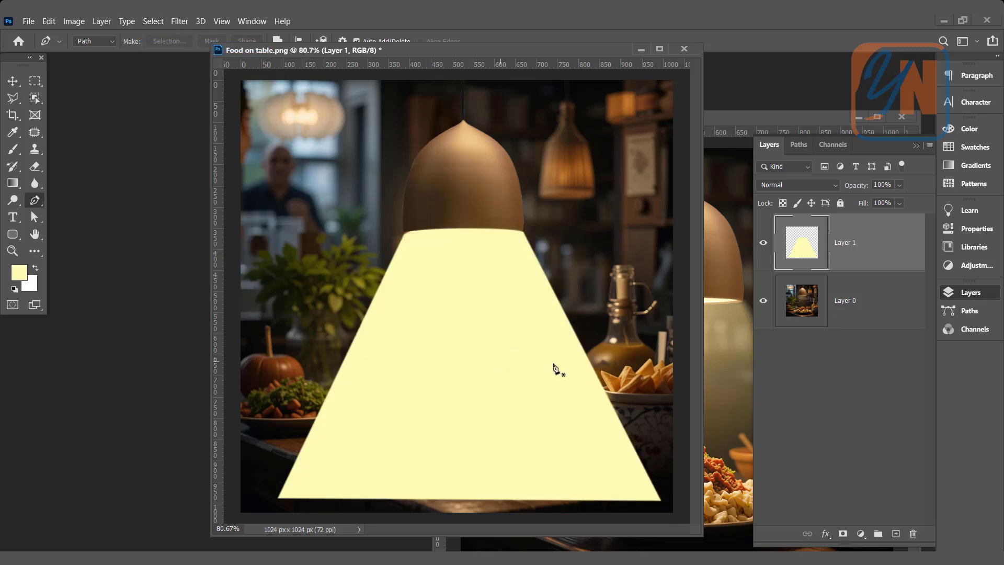
Step: Set Layer 1's blend mode to Soft Light
left_click(827, 187)
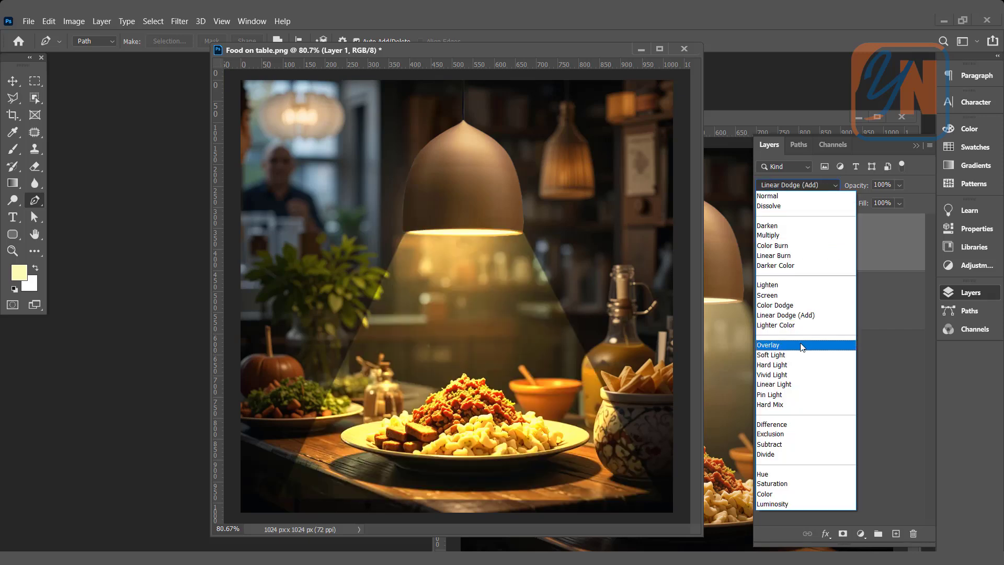
left_click(795, 359)
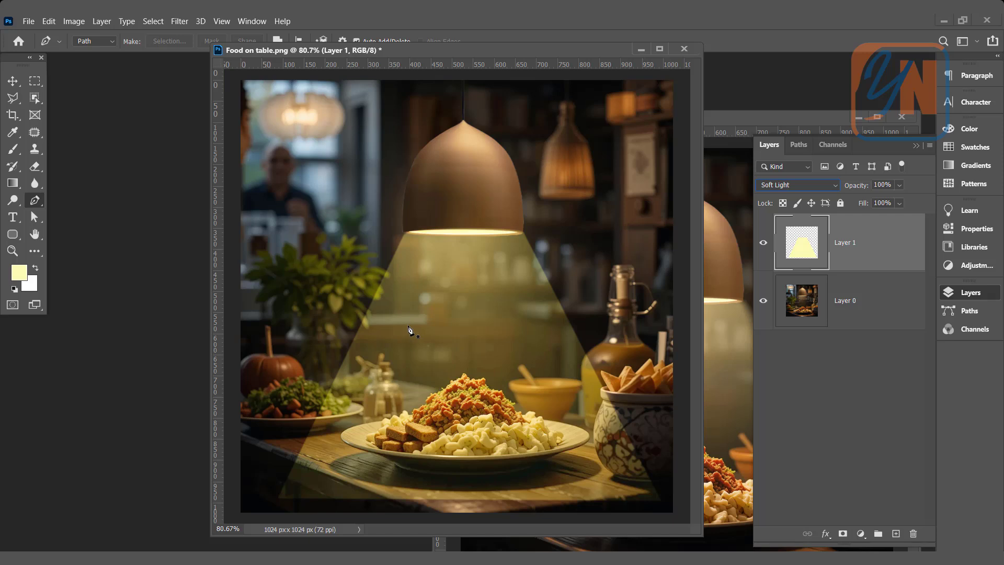
Step: Apply a Field Blur with a 9 px pin under the lamp and a much stronger pin below the plate
left_click(184, 24)
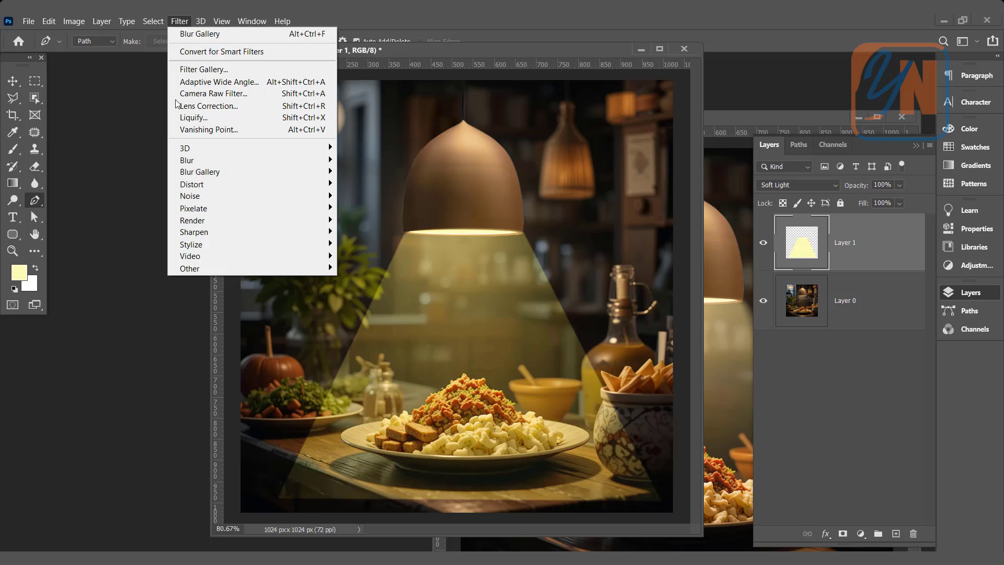
mouse_move(274, 175)
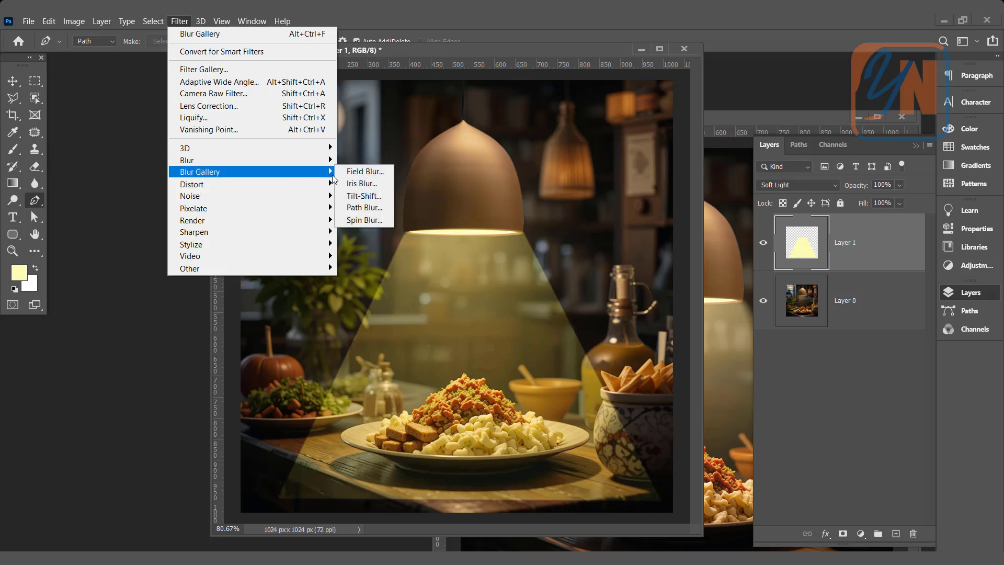
left_click(361, 170)
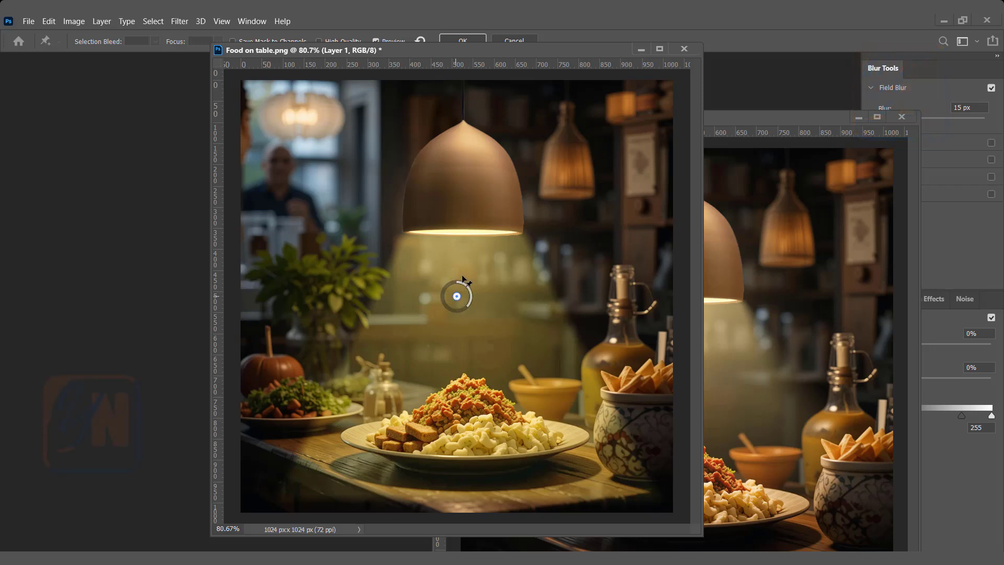
left_click_drag(456, 296, 446, 234)
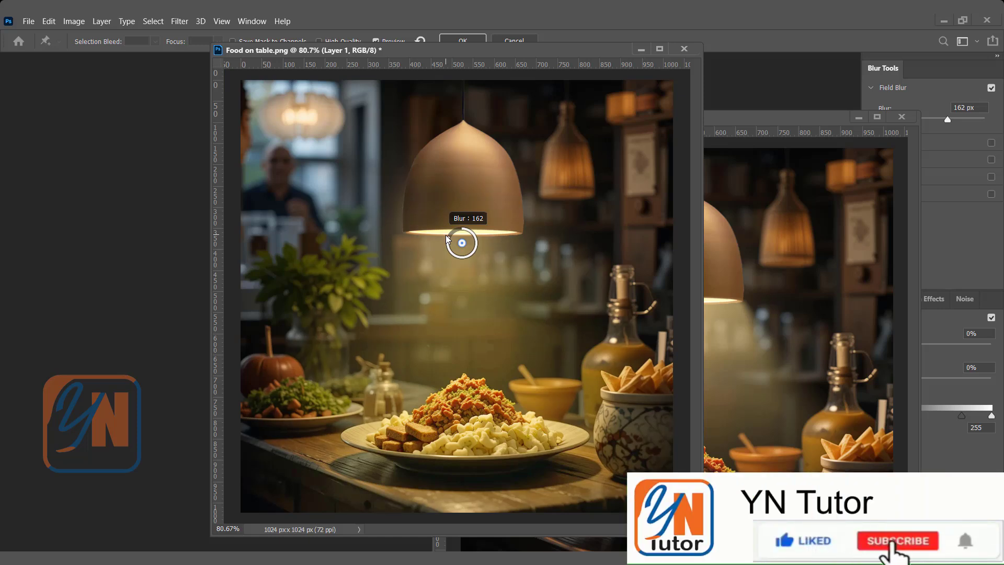
left_click_drag(450, 237, 472, 231)
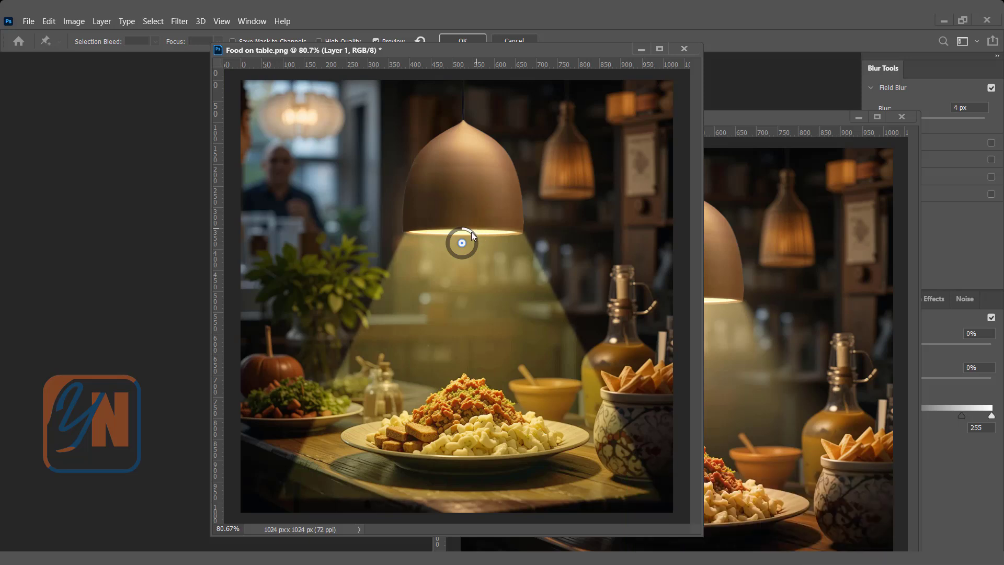
left_click(465, 479)
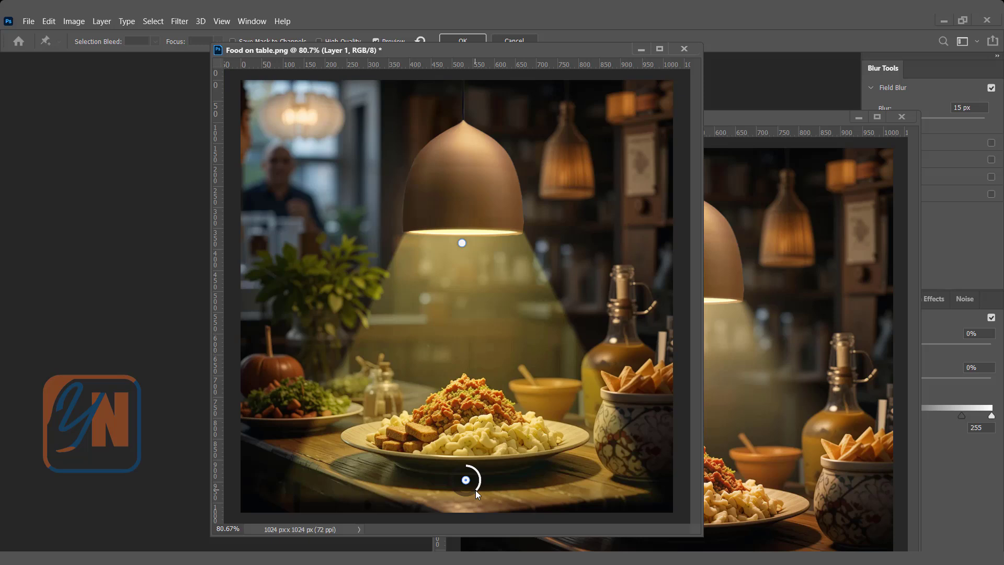
left_click_drag(475, 491, 448, 492)
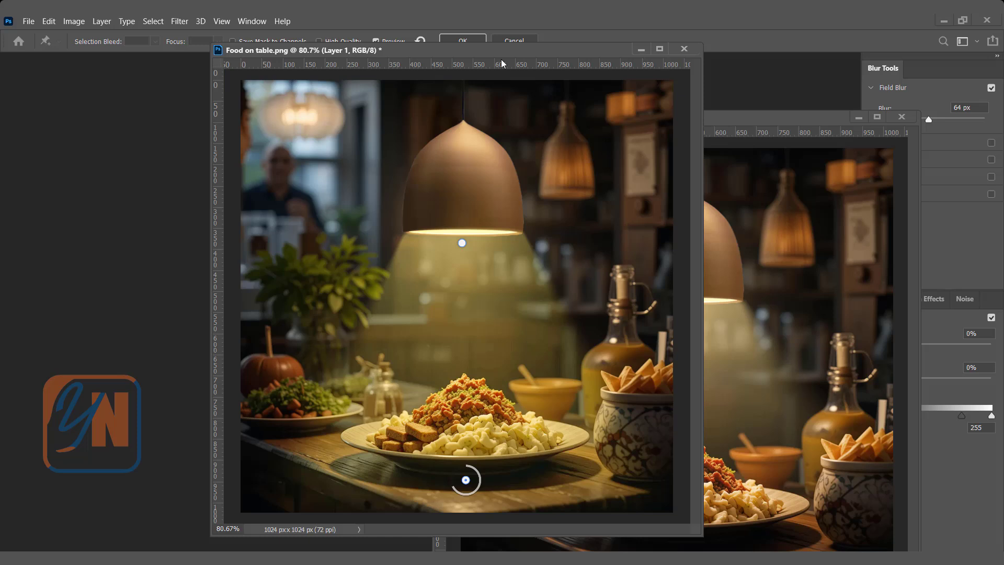
left_click_drag(507, 53, 471, 71)
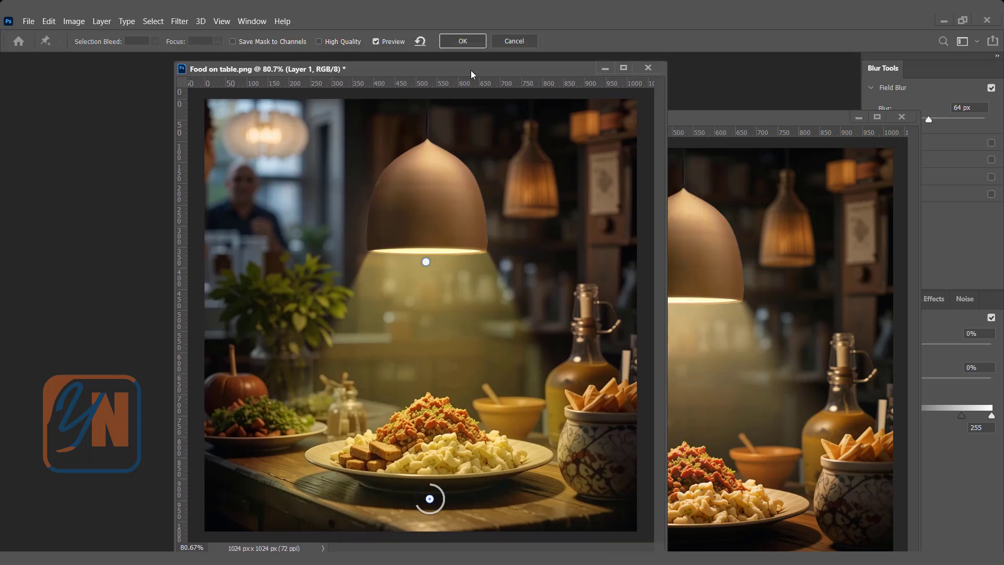
left_click(463, 42)
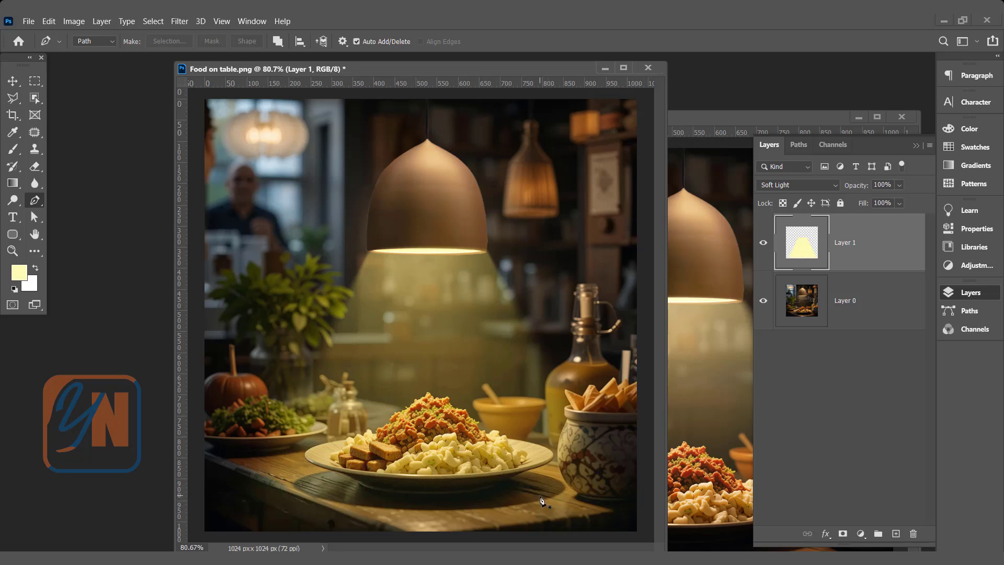
Step: Compare the photo with and without Layer 1, then add a white layer mask to Layer 1
left_click(763, 244)
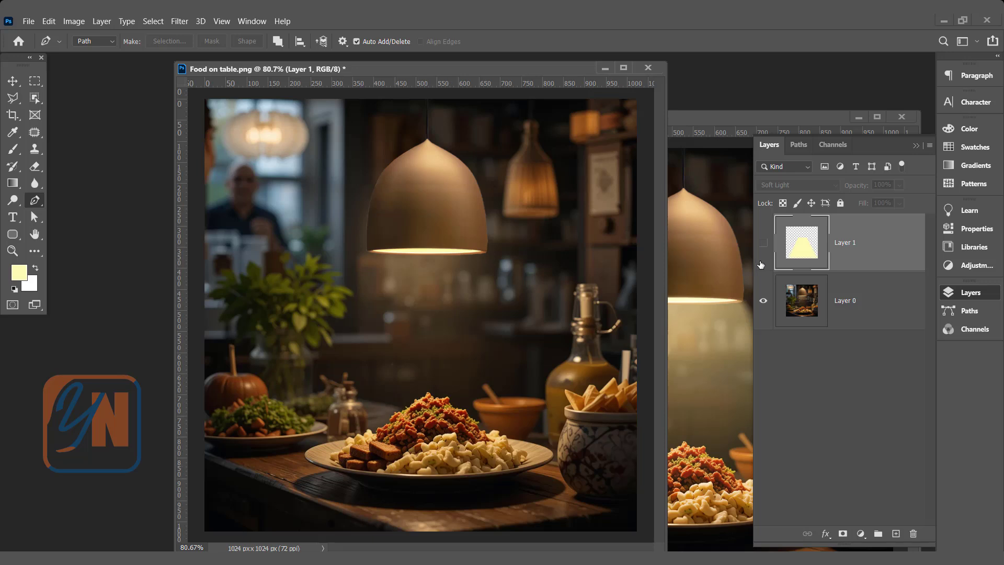
left_click(764, 244)
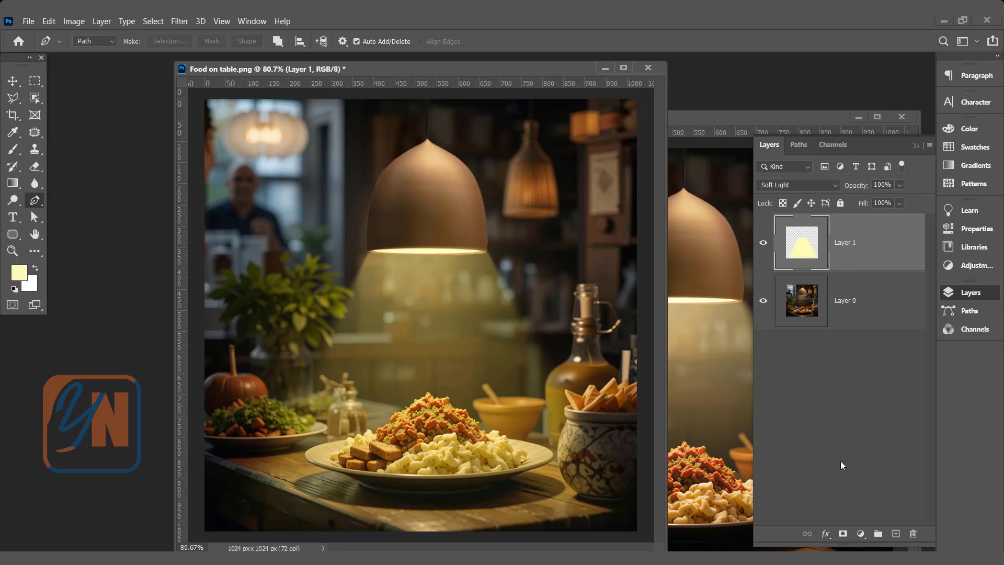
left_click(842, 533)
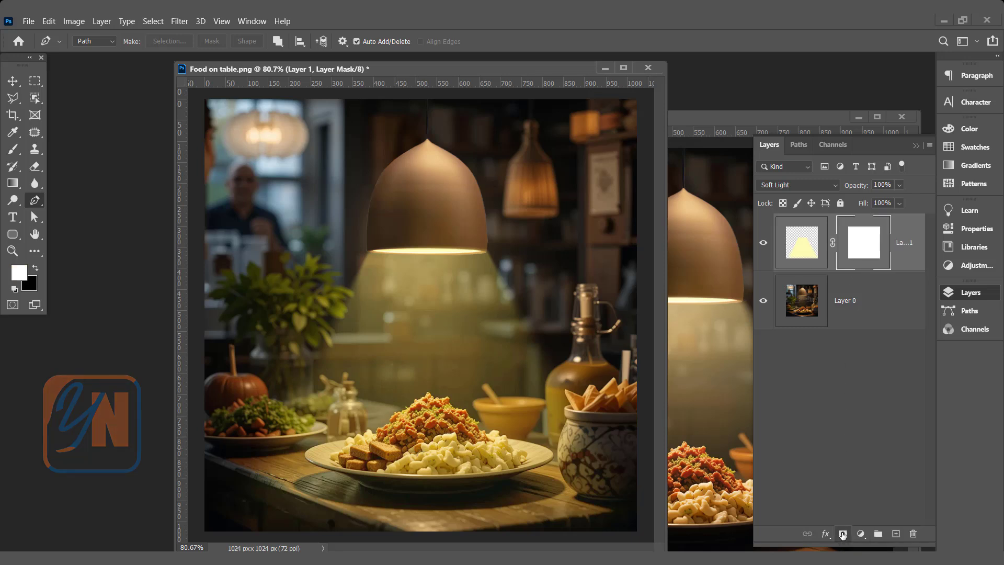
Step: Fade Layer 1's mask upward from the bottom edge with a gradient, then duplicate Layer 0
left_click(13, 184)
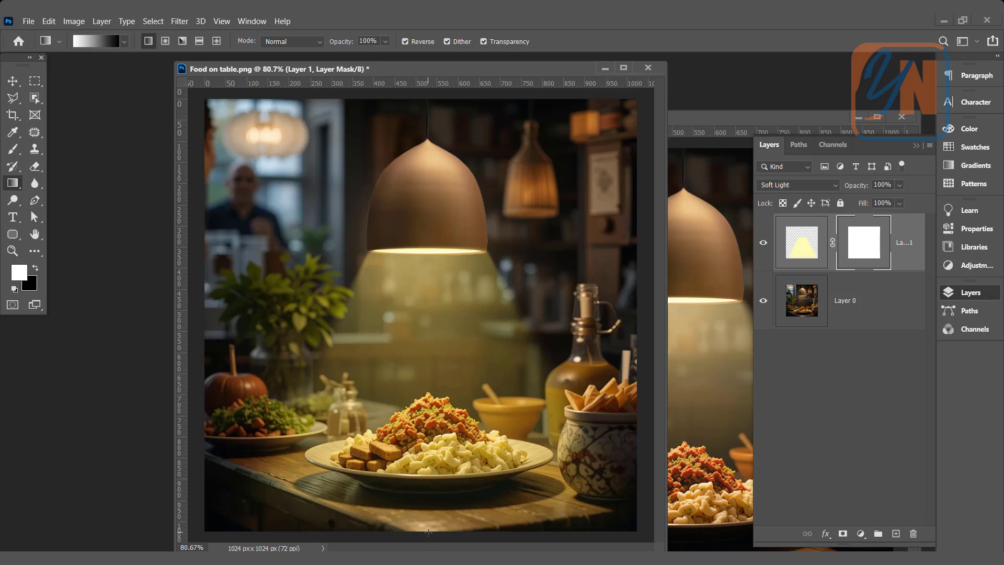
left_click_drag(430, 529, 436, 382)
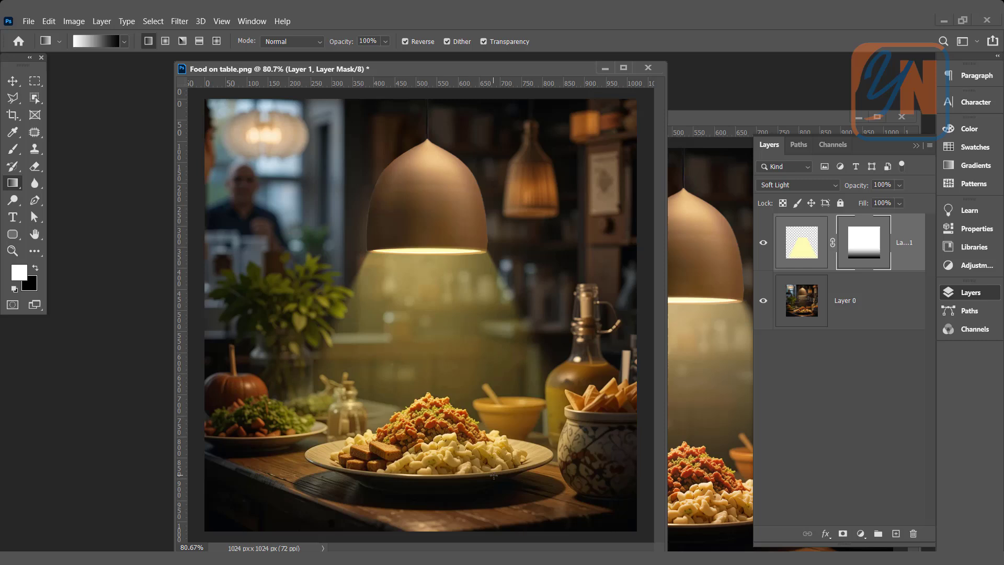
left_click(883, 305)
left_click_drag(883, 305, 895, 533)
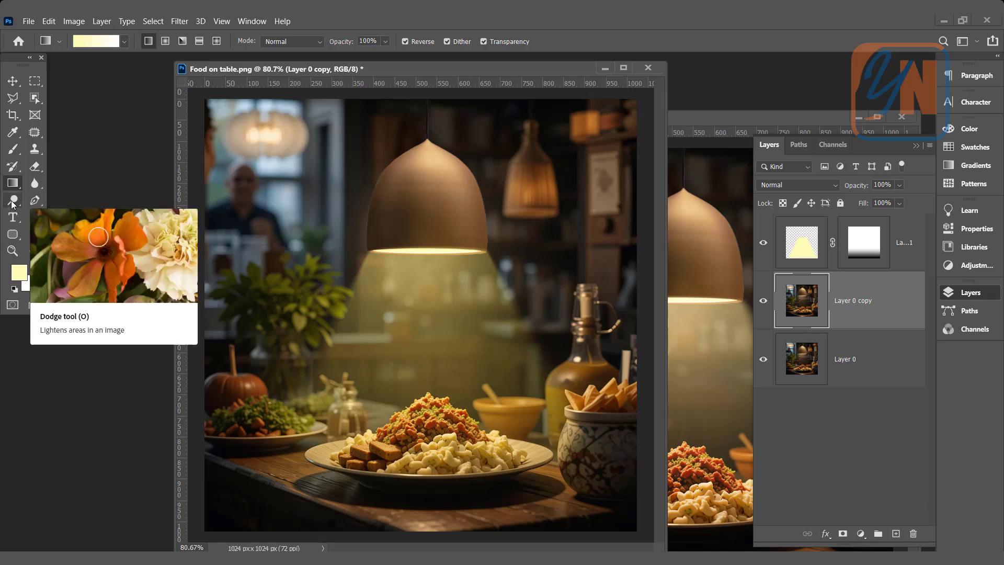
Step: Dodge the midtones of the plated food on Layer 0 copy at 100% exposure
left_click(13, 201)
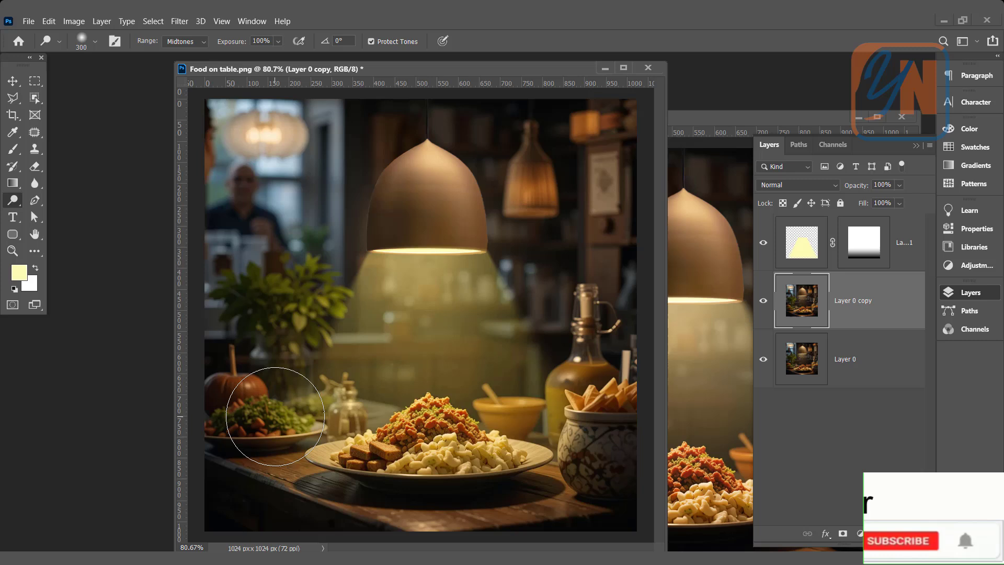
mouse_move(388, 449)
left_mouse_down()
mouse_move(532, 447)
mouse_move(374, 438)
mouse_move(389, 430)
mouse_move(299, 447)
mouse_move(434, 453)
mouse_move(402, 447)
mouse_move(421, 442)
left_mouse_up()
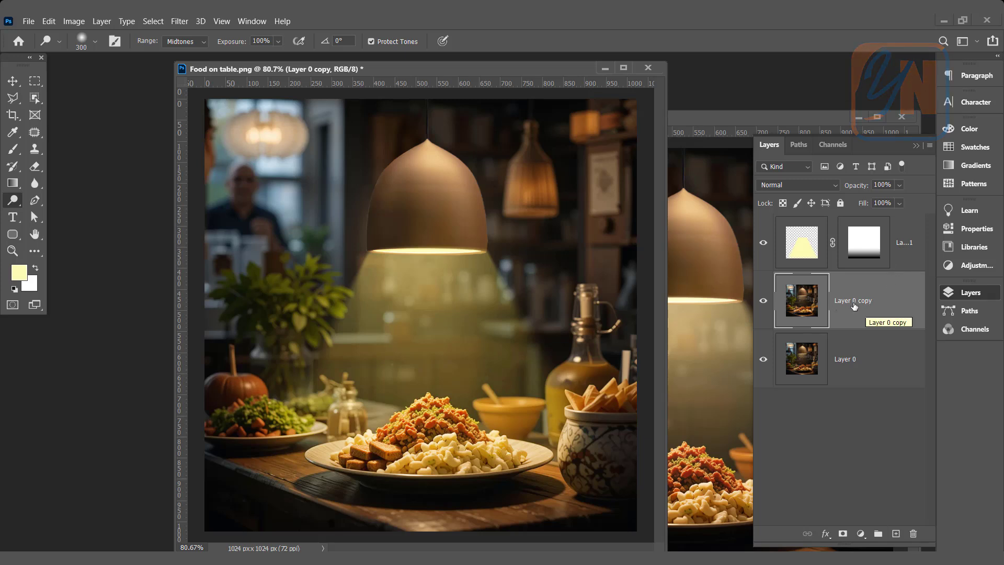
Step: Group Layer 1 and Layer 0 copy and name the group 'Lighting Effect'
left_click(905, 254)
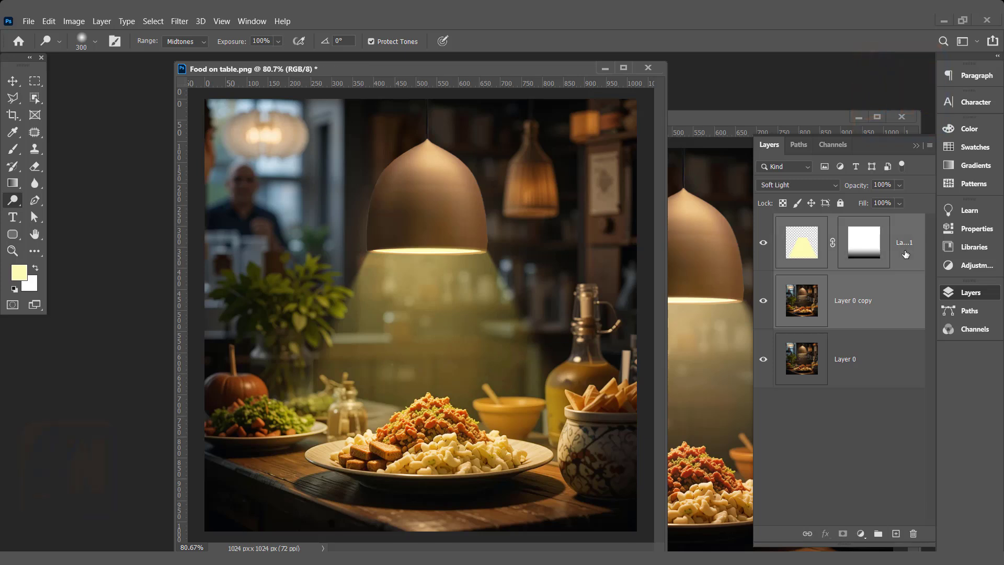
left_click(878, 533)
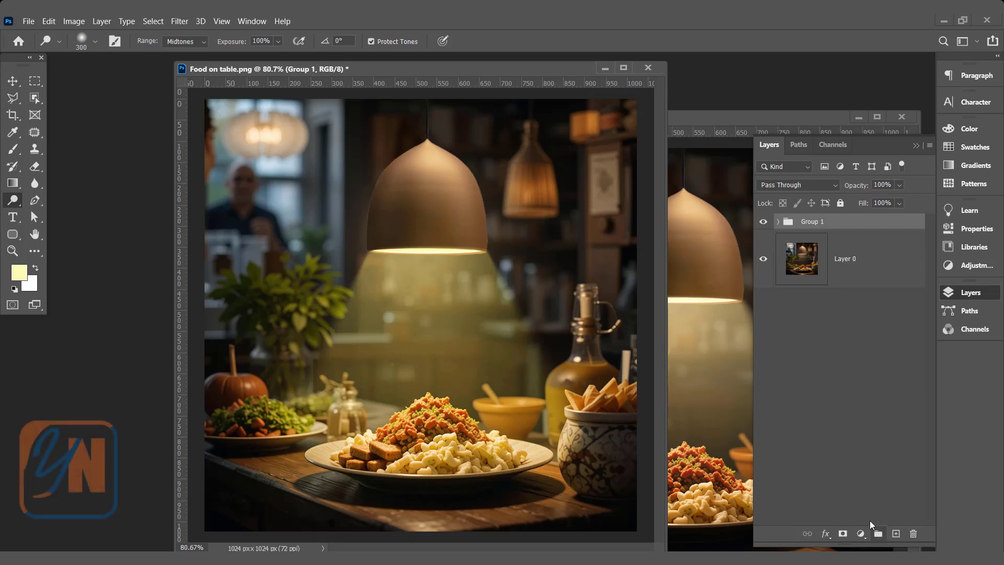
double_click(820, 222)
type("Lighting Effect")
left_click(849, 250)
left_click(789, 229)
left_click(777, 223)
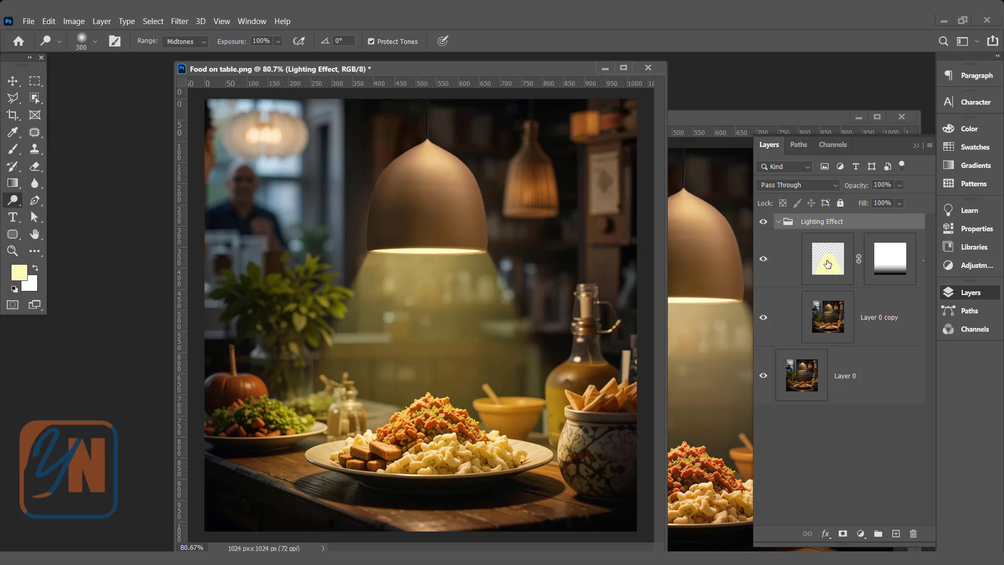
Step: Collapse the Lighting Effect group and toggle its visibility off and on to compare before and after
left_click(778, 221)
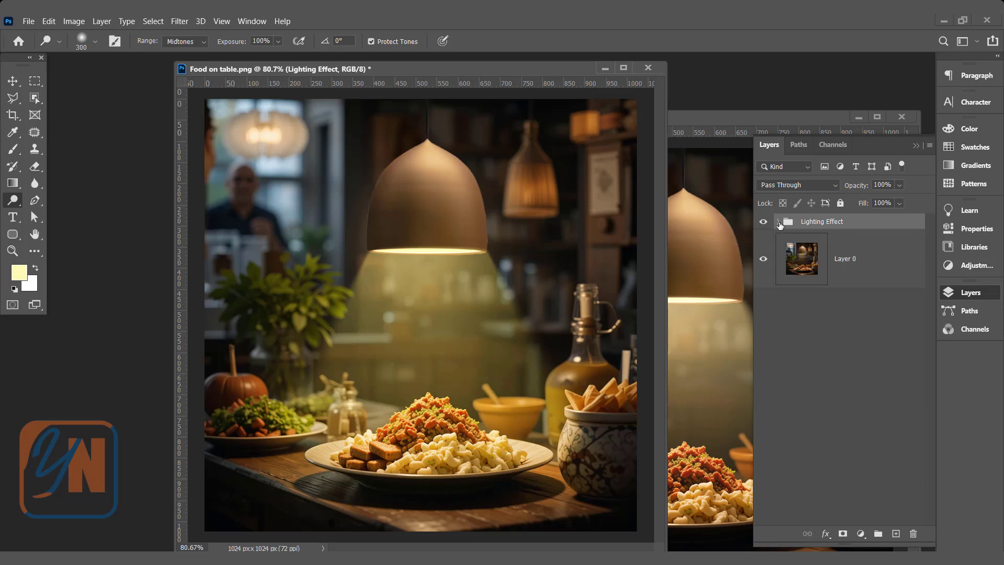
left_click(763, 222)
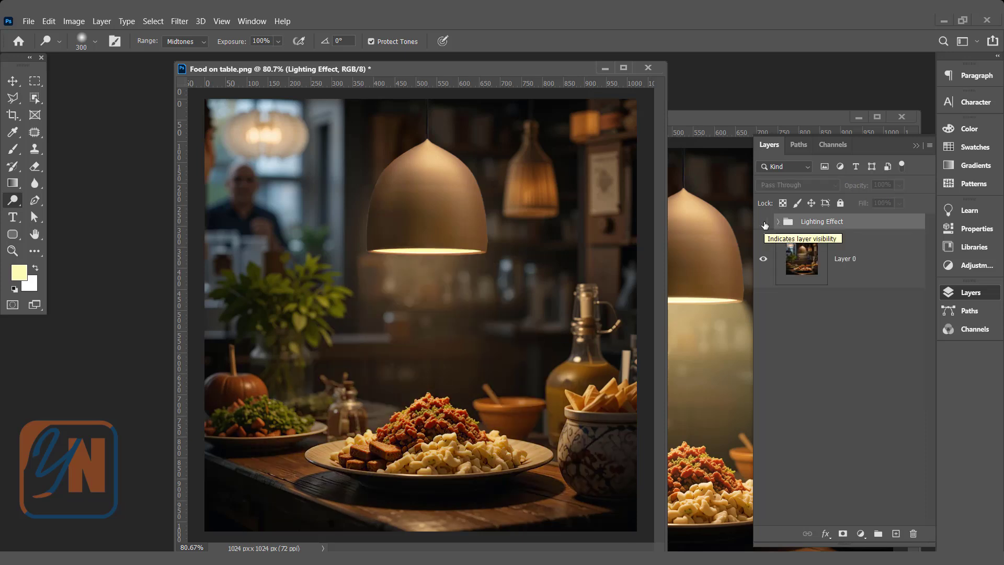
left_click(764, 222)
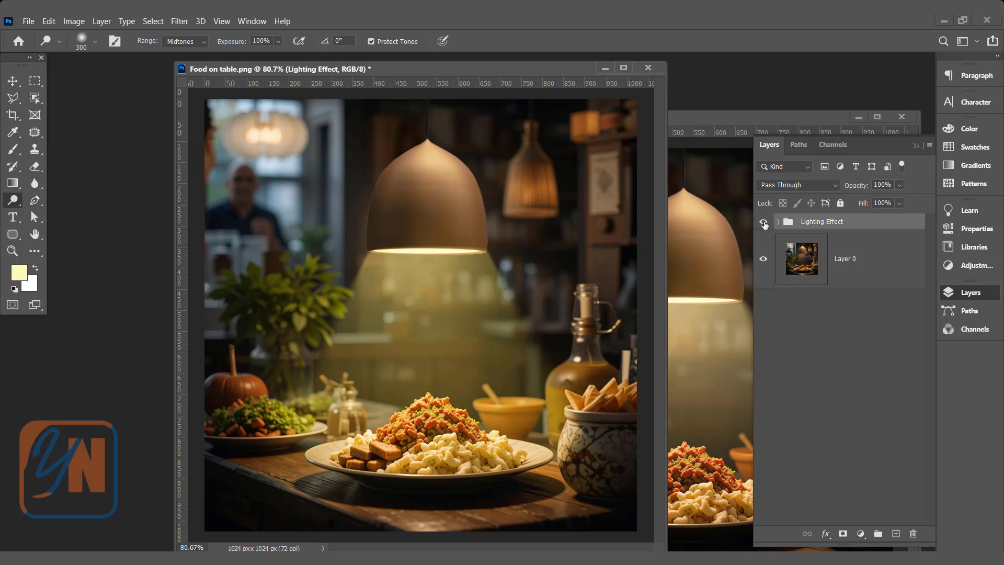